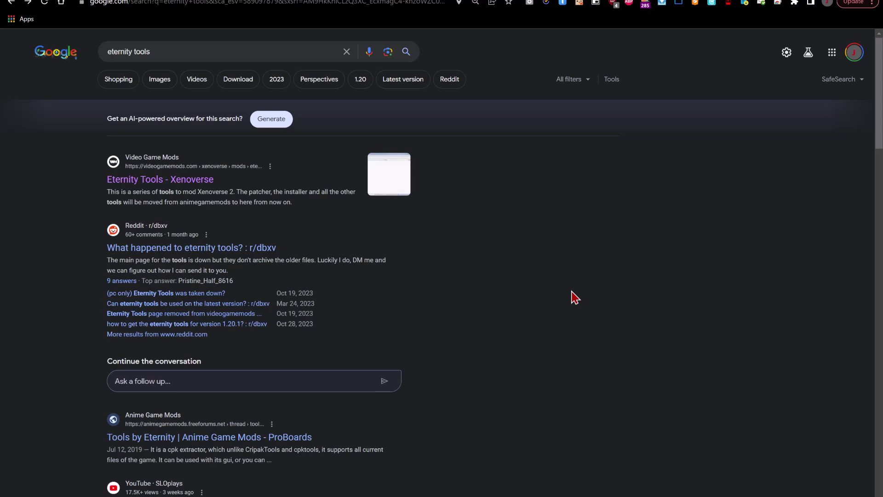
Go to the 'Eternity Tools - Xenoverse' page on videogamemods.com from the search results
{"action": "left_click", "coordinate": [205, 182]}
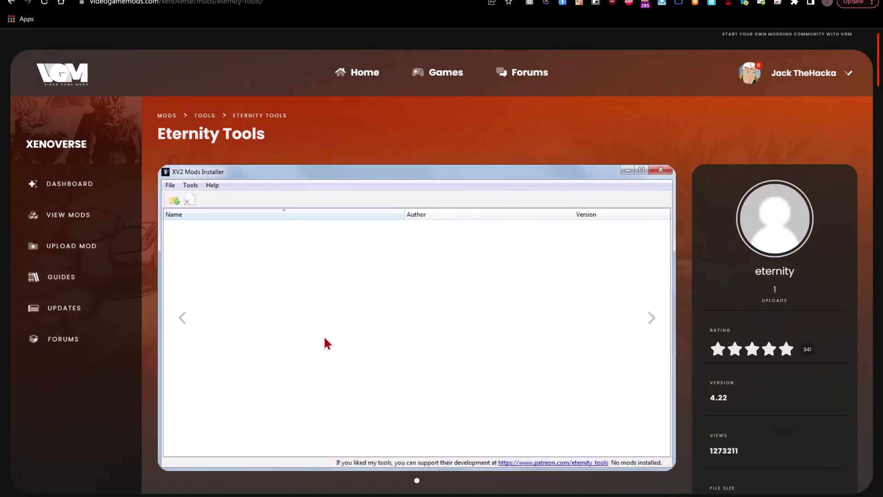
Download xv2patcher_4.22.rar from the Eternity Tools file list
{"action": "scroll", "coordinate": [327, 344], "scroll_direction": "down", "scroll_amount": 9}
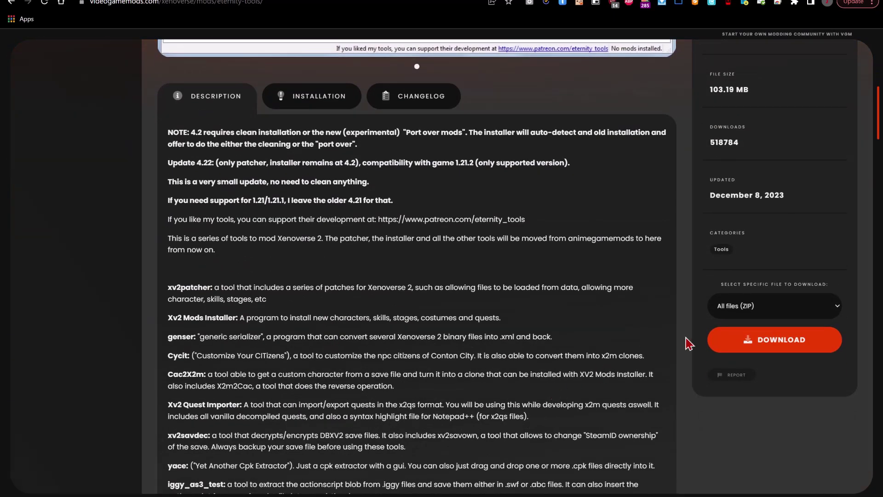
{"action": "left_click", "coordinate": [735, 307]}
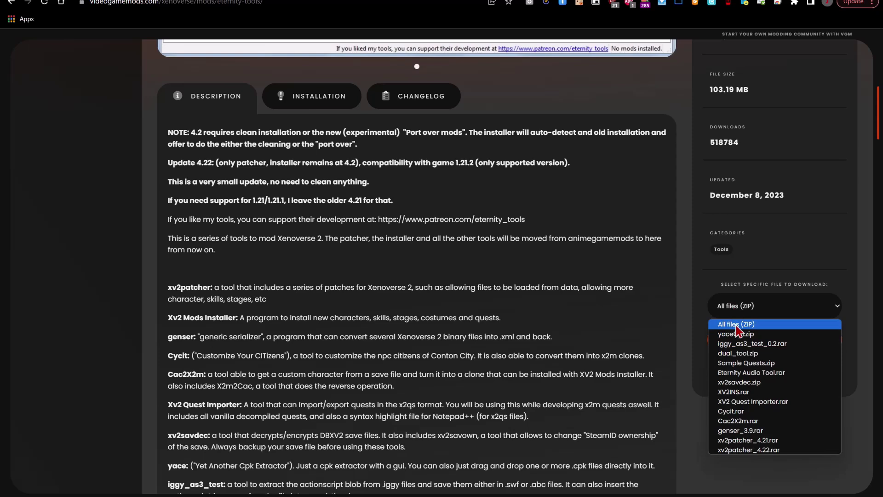
{"action": "left_click", "coordinate": [762, 450]}
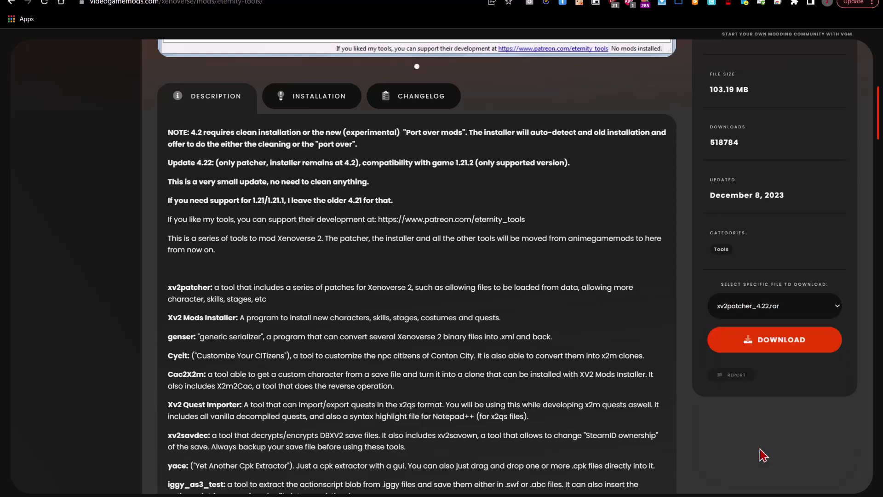
{"action": "left_click", "coordinate": [768, 361]}
Pick XV2INS.rar as the next file and bring up the recent downloads list
{"action": "left_click", "coordinate": [759, 306]}
{"action": "left_click", "coordinate": [758, 394]}
{"action": "key", "text": "ctrl+j"}
Find xv2patcher_4.22.rar in the Downloads folder and open it in WinRAR
{"action": "left_click", "coordinate": [331, 143]}
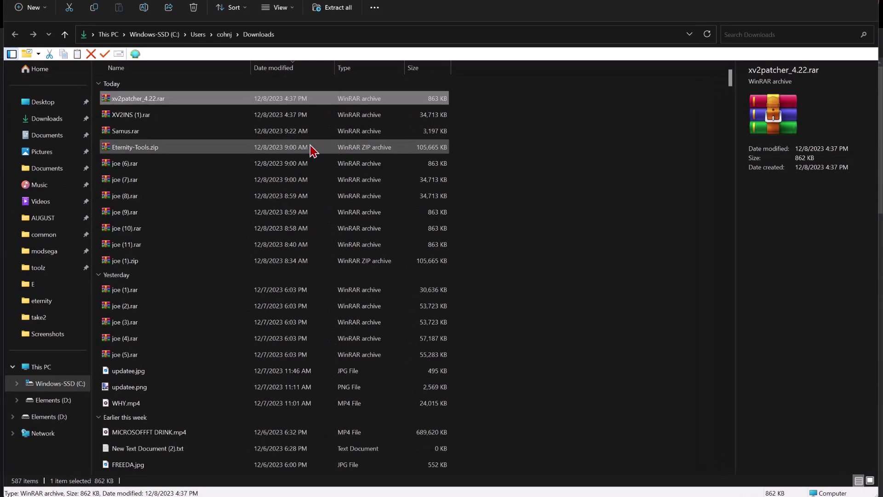
{"action": "double_click", "coordinate": [262, 98]}
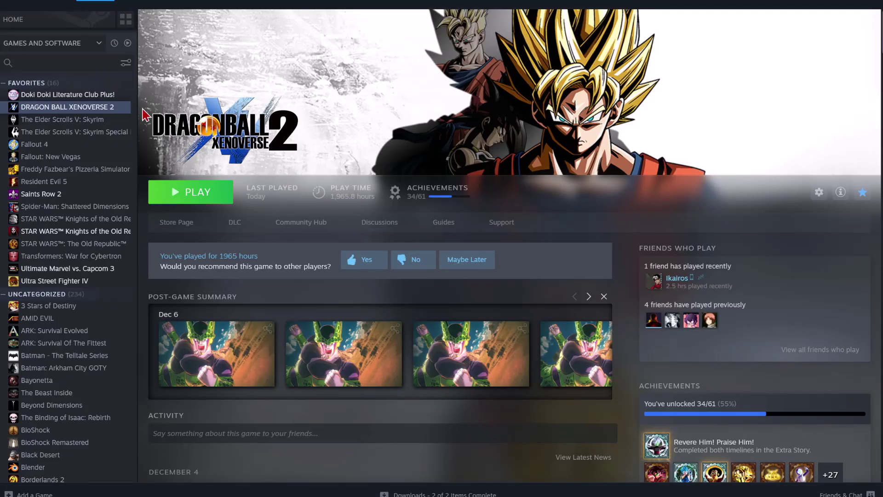
Browse Dragon Ball Xenoverse 2's installed files from its Steam properties
{"action": "right_click", "coordinate": [101, 111]}
{"action": "left_click", "coordinate": [133, 183]}
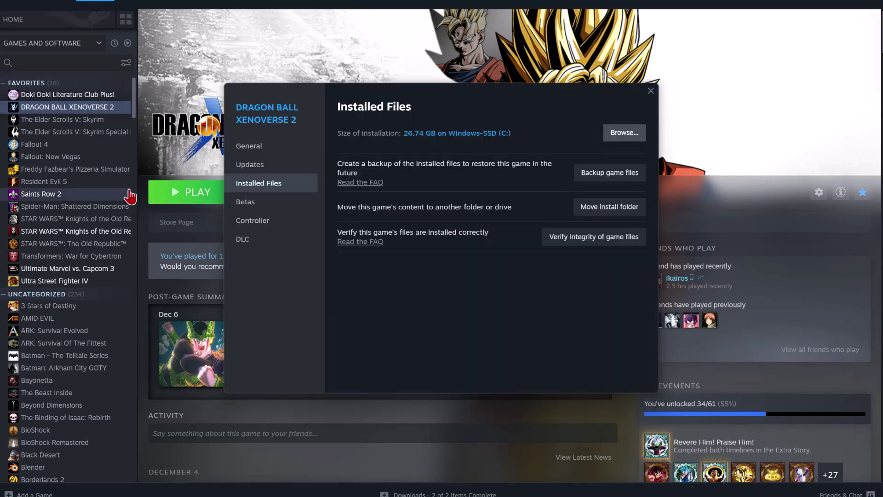
{"action": "left_click", "coordinate": [301, 186]}
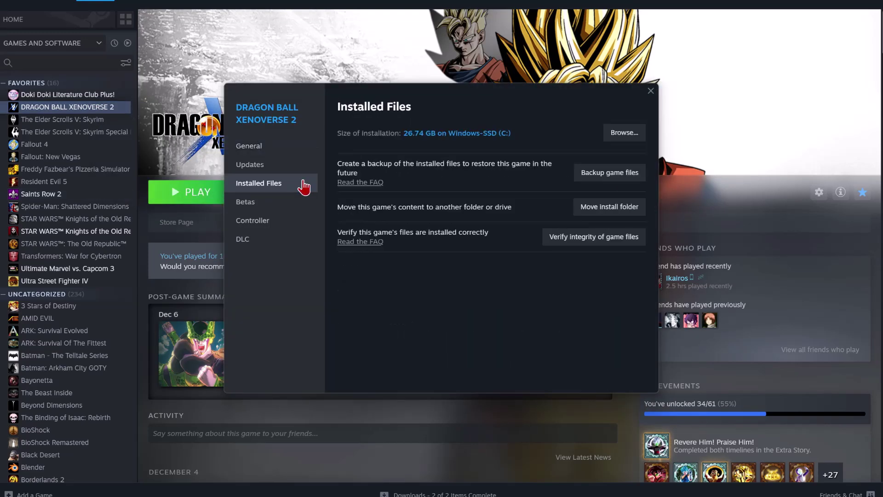
{"action": "left_click", "coordinate": [627, 136]}
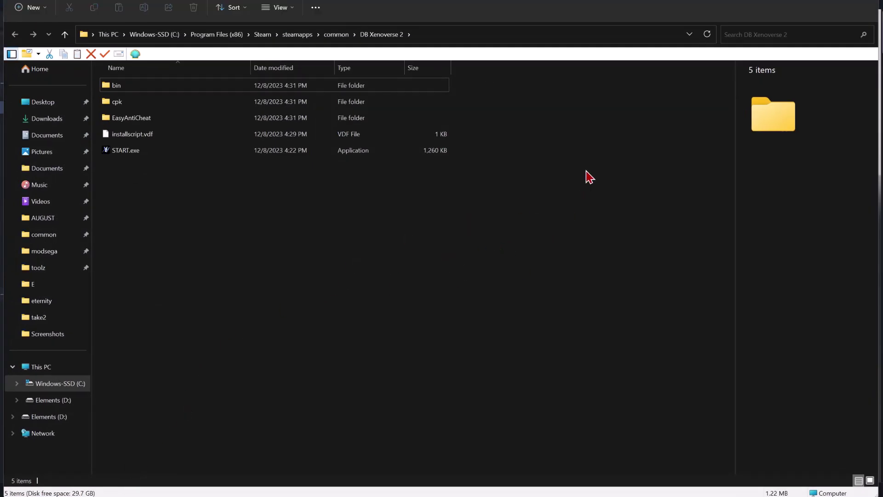
Copy the bin and XV2PATCHER folders from the patcher archive into the DB Xenoverse 2 folder
{"action": "key", "text": "alt+Tab"}
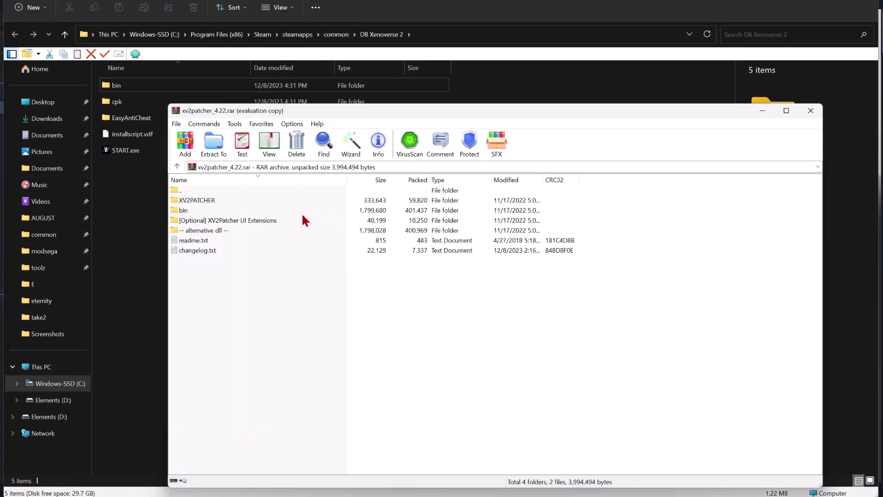
{"action": "left_click", "coordinate": [286, 211]}
{"action": "left_click", "coordinate": [261, 201], "text": "ctrl"}
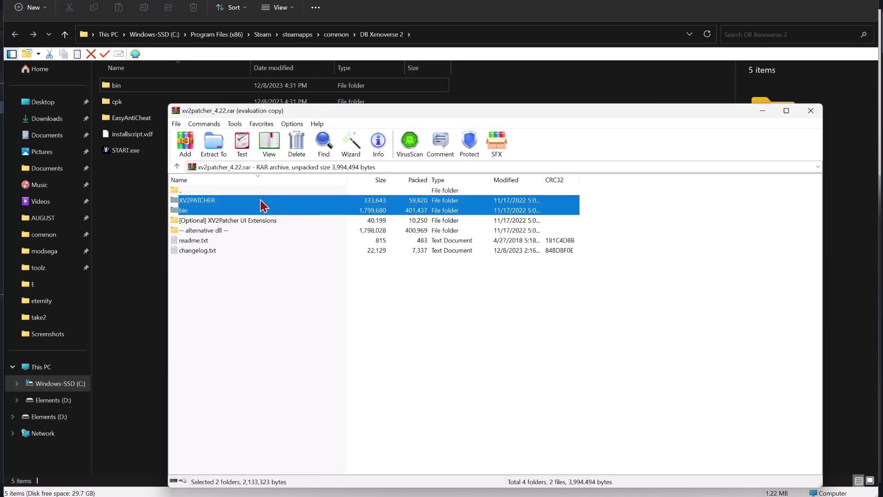
{"action": "left_click_drag", "start_coordinate": [278, 209], "coordinate": [138, 182]}
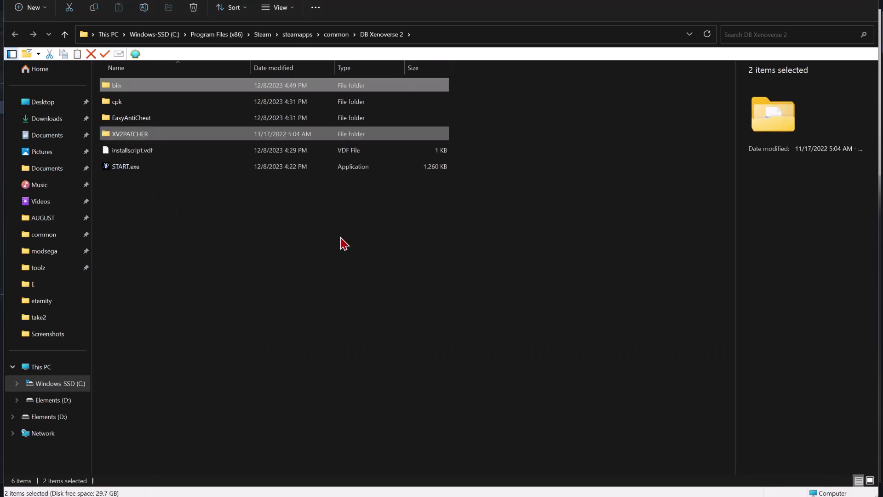
{"action": "left_click", "coordinate": [297, 256]}
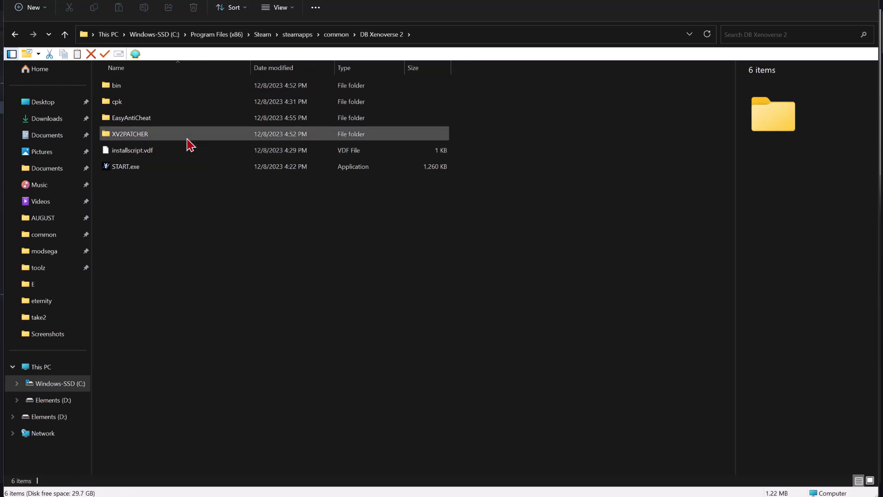
Rename EasyAntiCheat_x64.dll to anything.dll, then return to the DB Xenoverse 2 folder
{"action": "double_click", "coordinate": [177, 121]}
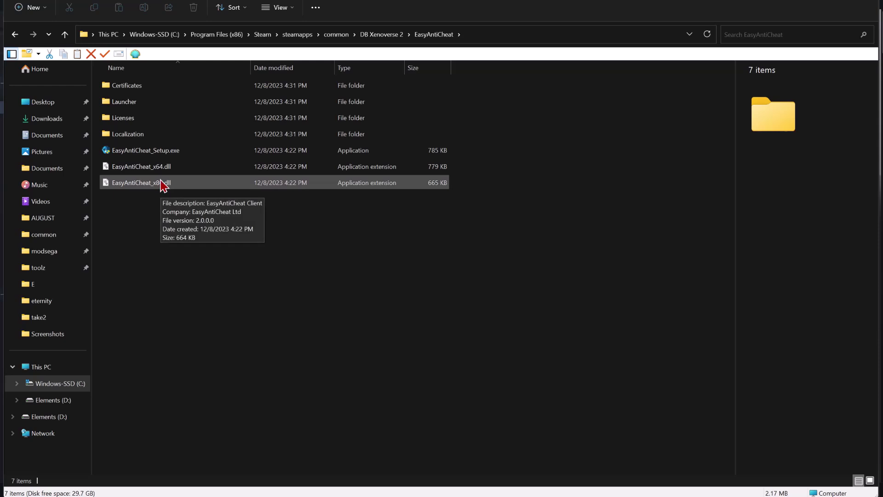
{"action": "left_click", "coordinate": [159, 170]}
{"action": "right_click", "coordinate": [158, 170]}
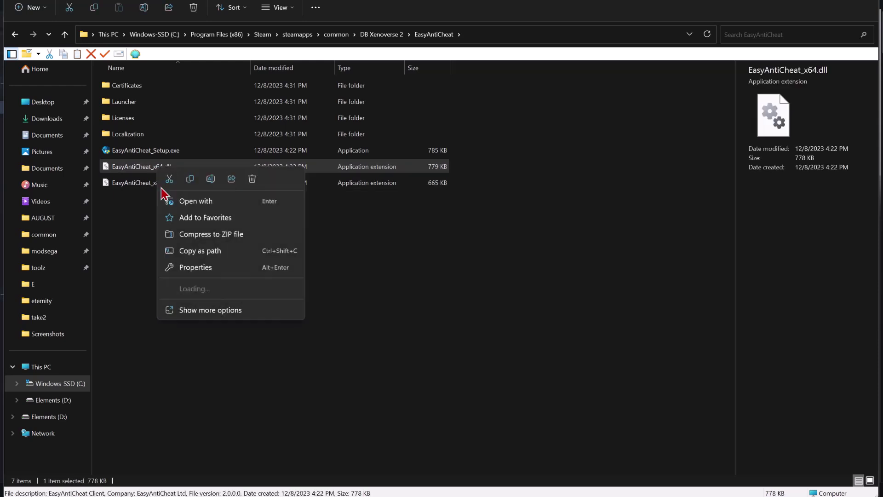
{"action": "left_click", "coordinate": [186, 311]}
{"action": "left_click", "coordinate": [252, 474]}
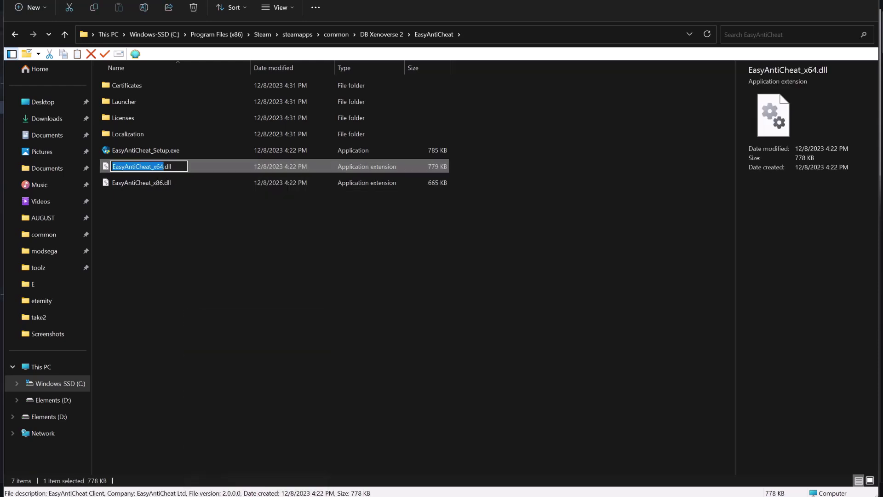
{"action": "type", "text": "any"}
{"action": "type", "text": "thing"}
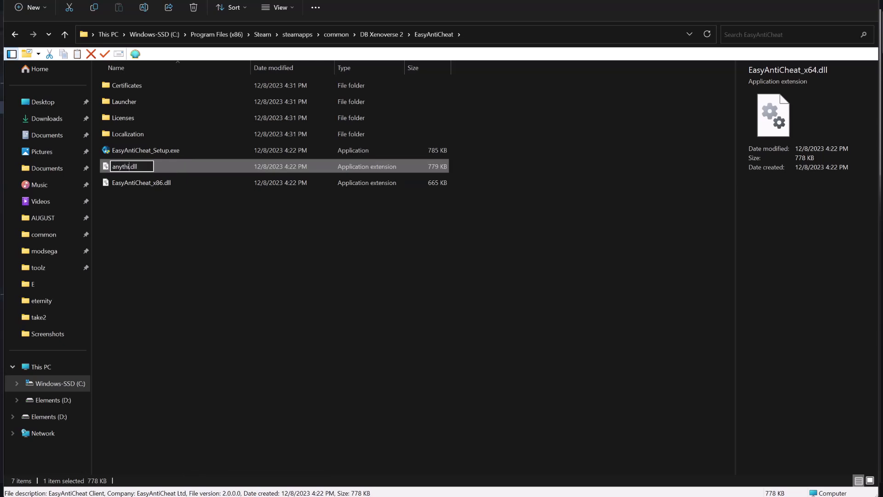
{"action": "key", "text": "Return"}
{"action": "left_click", "coordinate": [382, 35]}
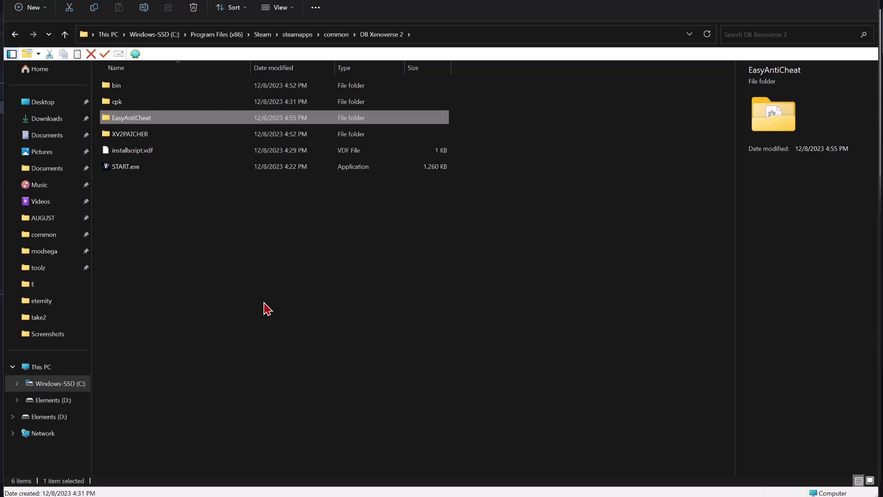
Launch the game from DBXV2.exe in the bin folder
{"action": "left_click", "coordinate": [265, 303]}
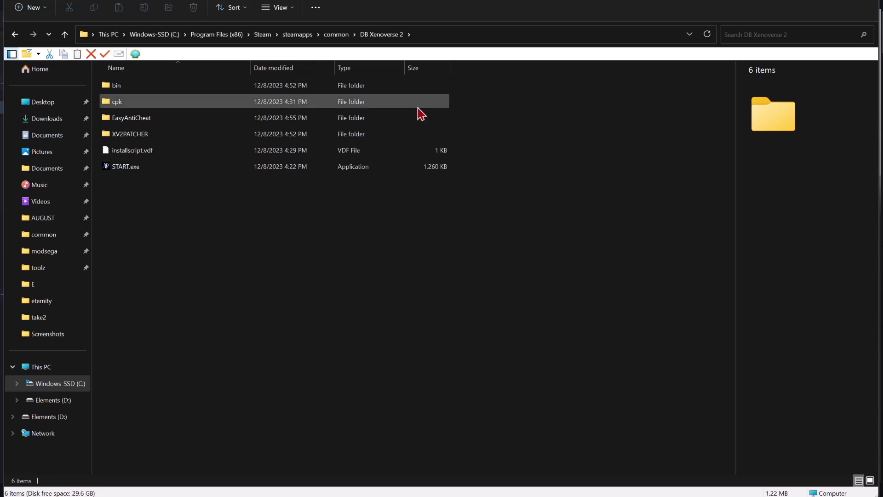
{"action": "double_click", "coordinate": [299, 89]}
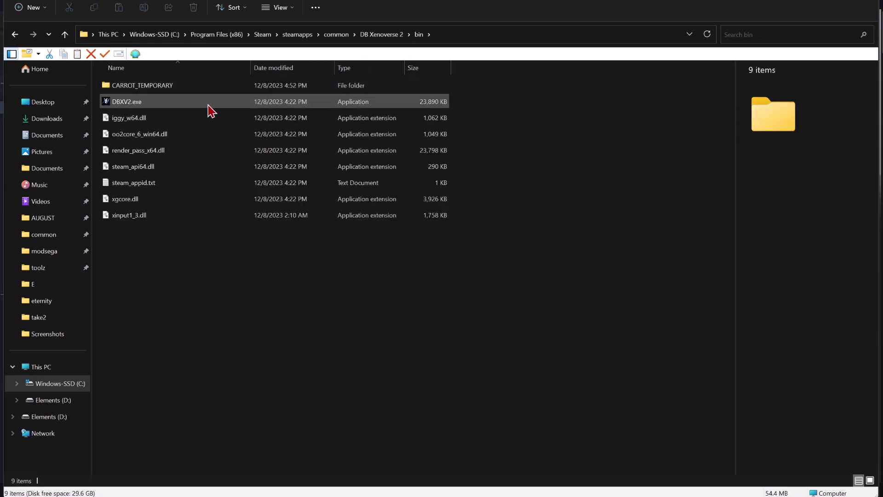
{"action": "left_click", "coordinate": [382, 35]}
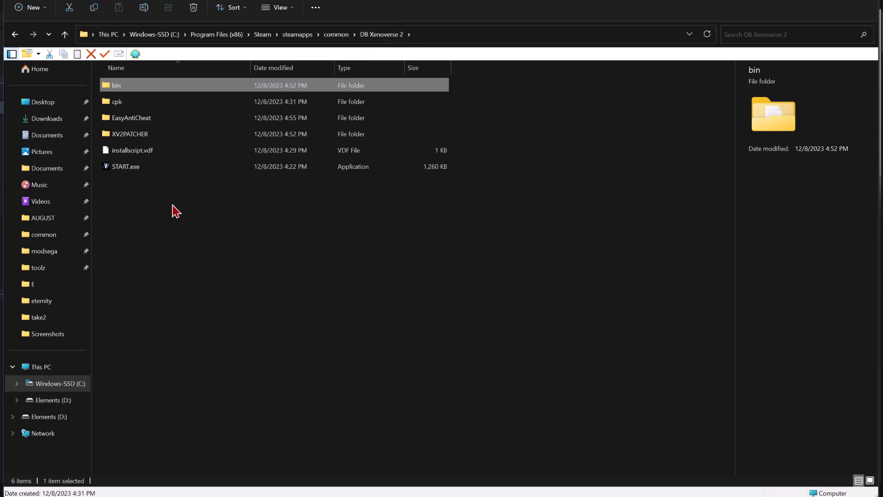
{"action": "double_click", "coordinate": [154, 88]}
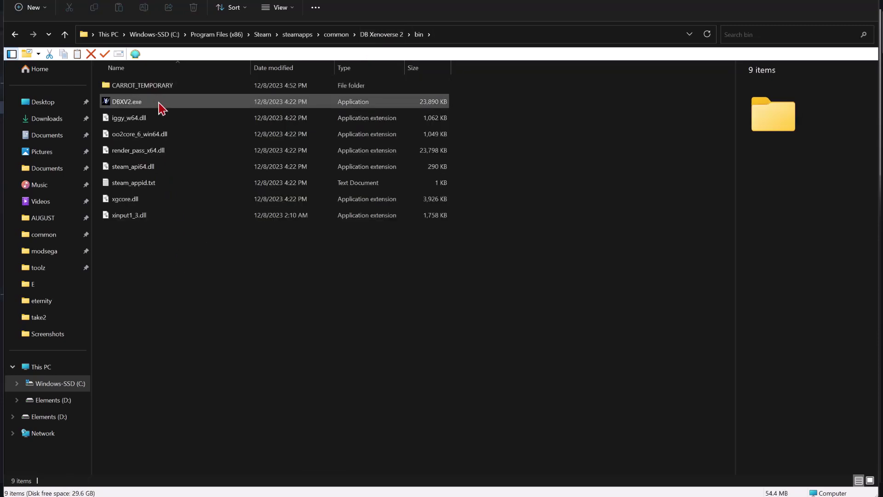
{"action": "mouse_move", "coordinate": [162, 108]}
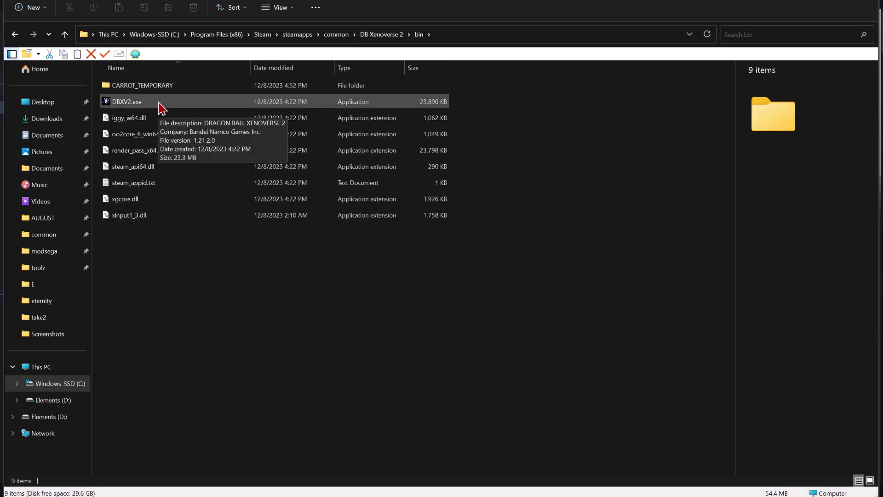
{"action": "double_click", "coordinate": [162, 108]}
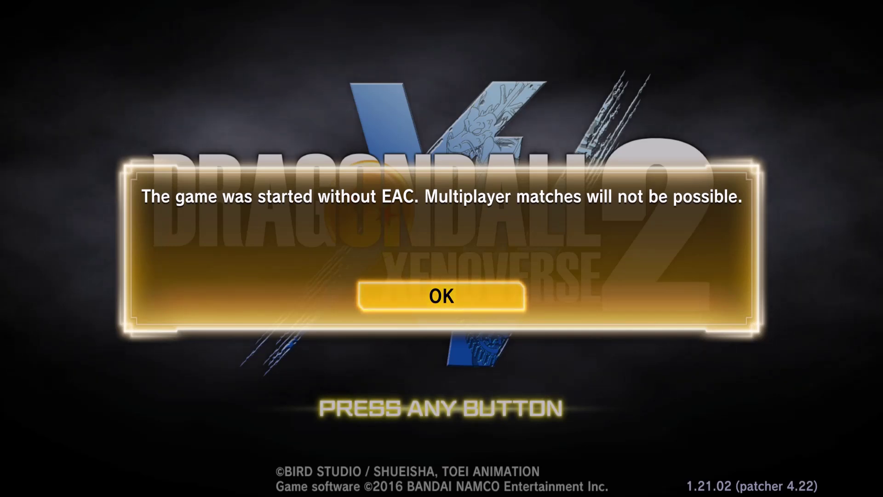
Dismiss the no-EAC warning and continue past the title screen
{"action": "key", "text": "Return"}
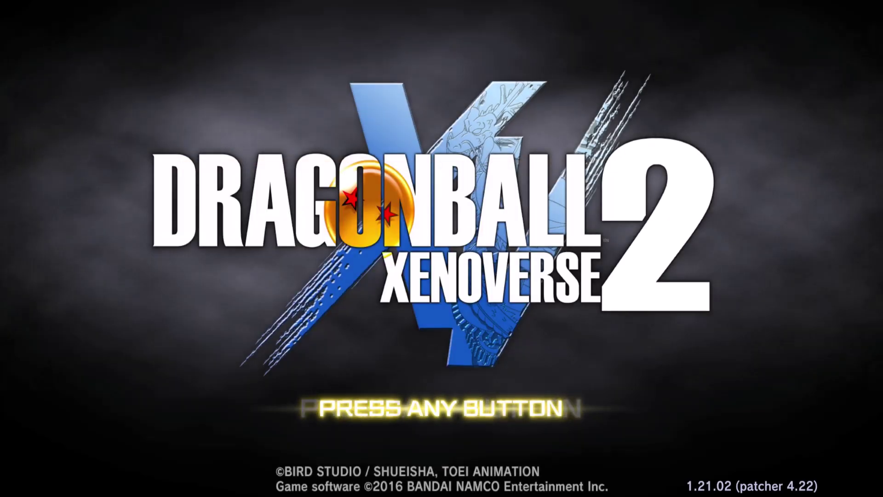
{"action": "key", "text": "Return"}
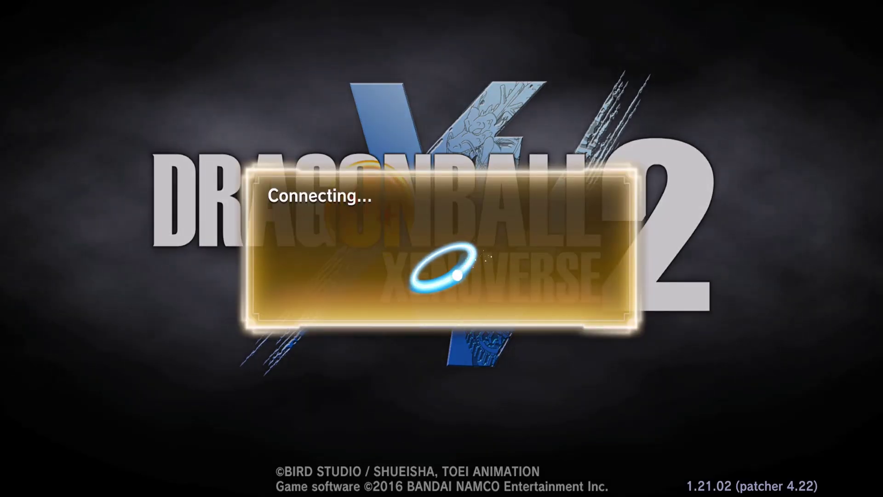
{"action": "key", "text": "Return"}
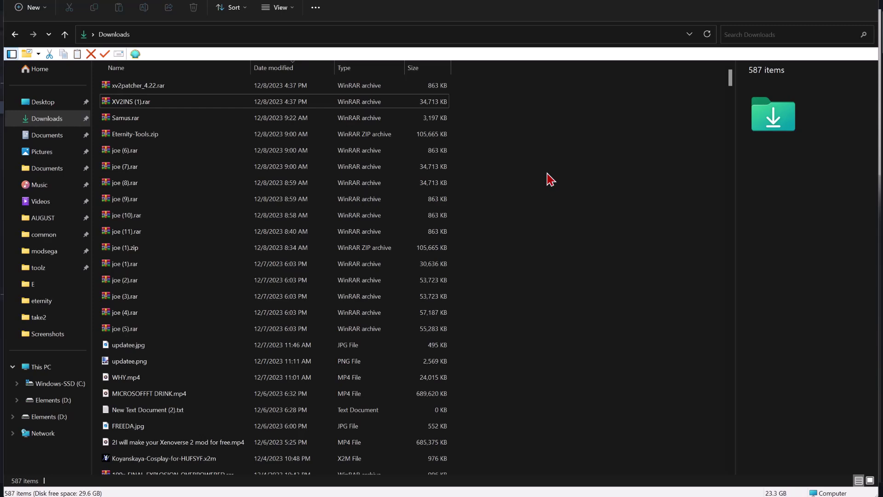
Extract XV2INS (1).rar in WinRAR to a new XVINS folder on the Desktop
{"action": "double_click", "coordinate": [404, 104]}
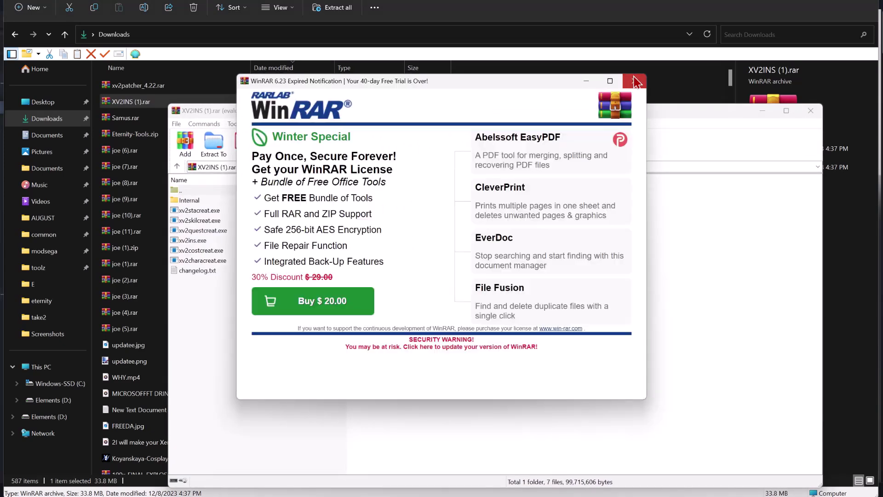
{"action": "left_click", "coordinate": [635, 82]}
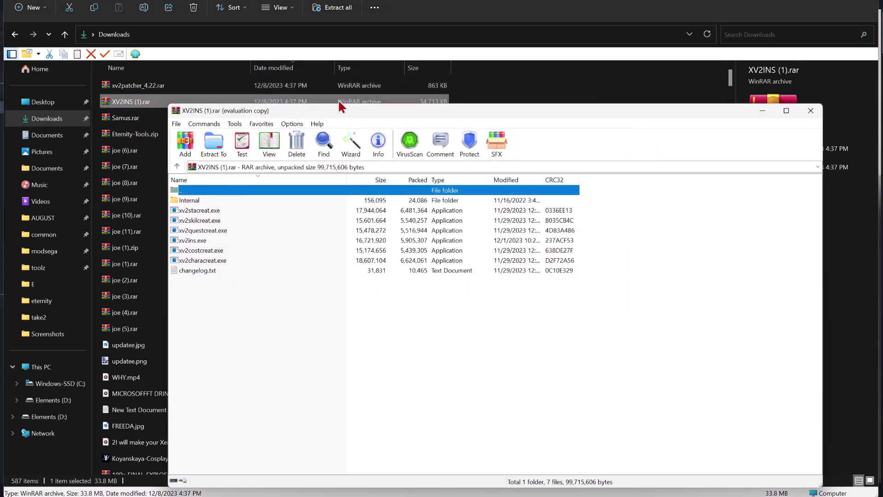
{"action": "left_click", "coordinate": [213, 143]}
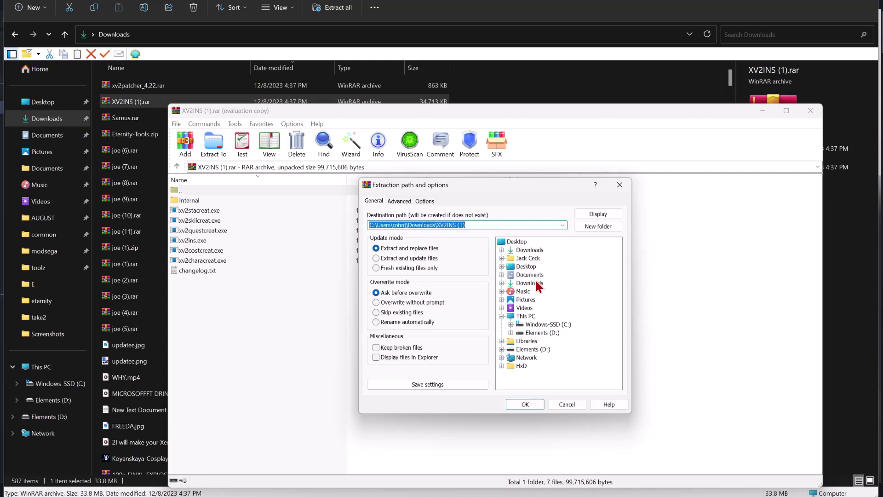
{"action": "left_click", "coordinate": [524, 266]}
{"action": "left_click", "coordinate": [480, 224]}
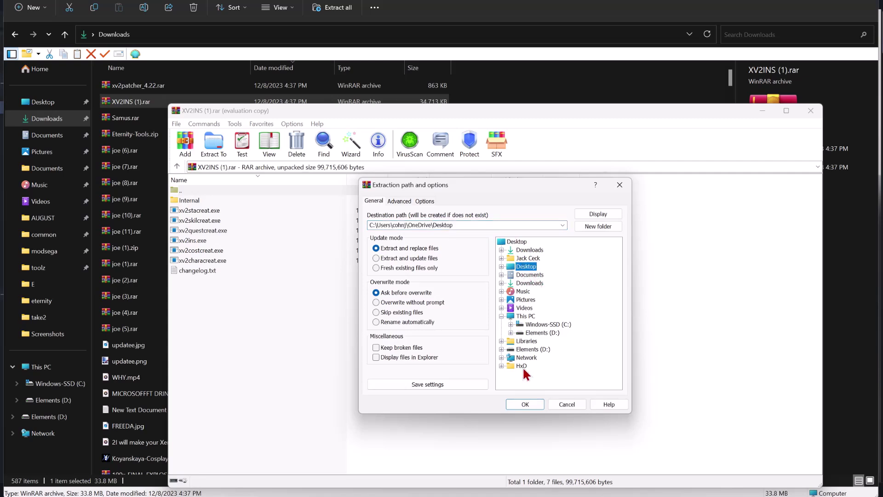
{"action": "key", "text": "Caps_Lock"}
{"action": "type", "text": "\\XVINS"}
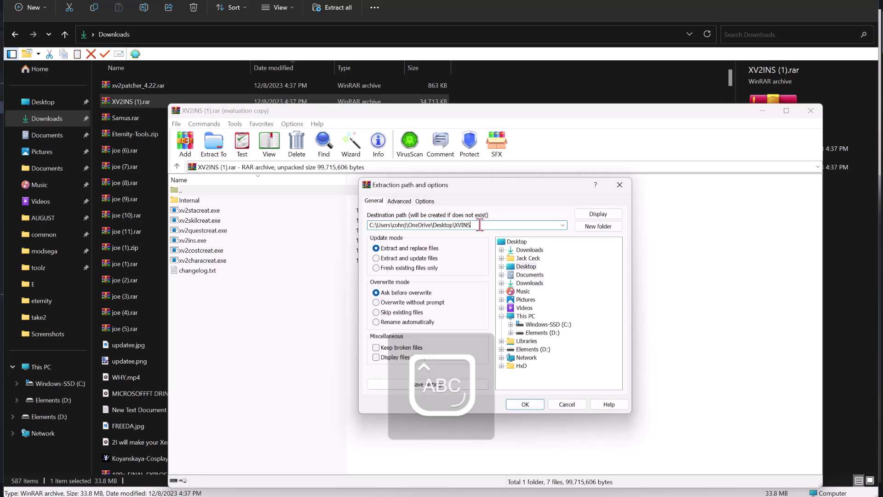
{"action": "left_click", "coordinate": [541, 405]}
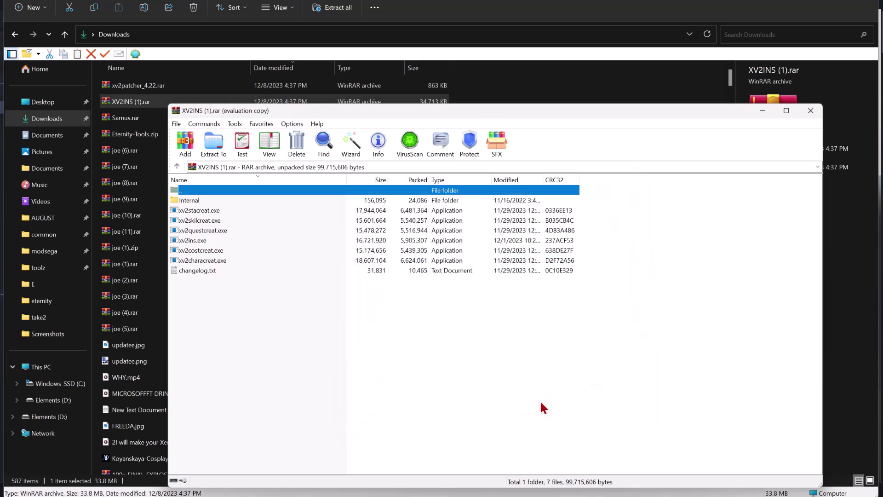
Run xv2ins.exe from the XVINS folder on the Desktop
{"action": "left_click", "coordinate": [59, 103]}
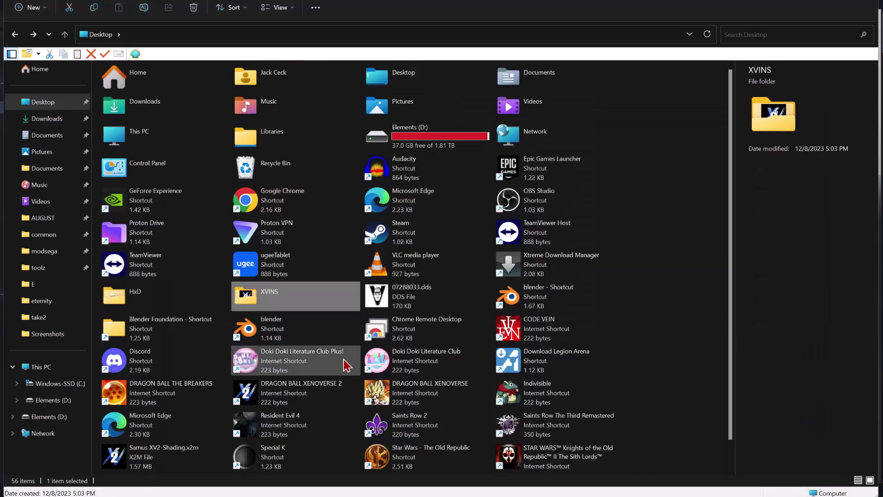
{"action": "double_click", "coordinate": [307, 300]}
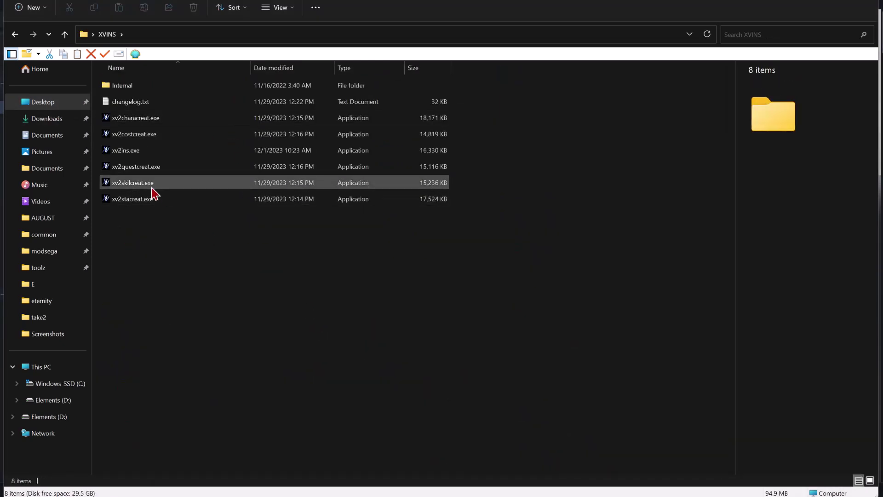
{"action": "double_click", "coordinate": [138, 154]}
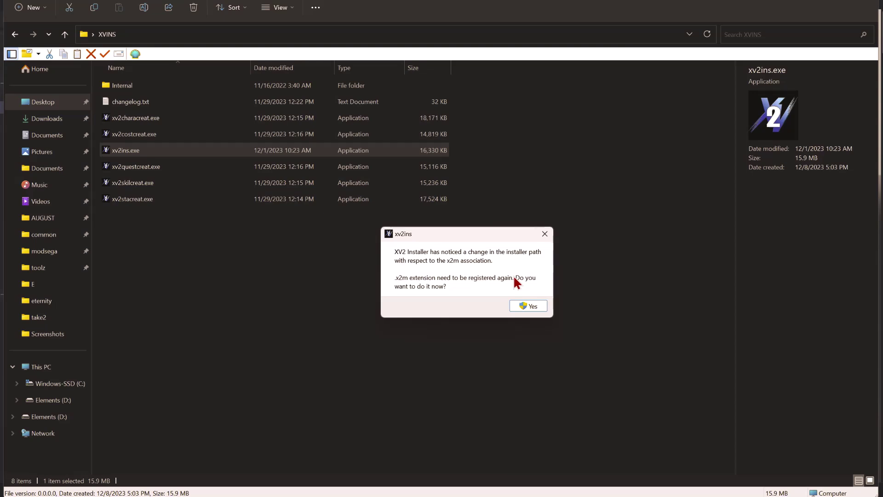
Confirm re-registering the .x2m extension and adding its Registry Editor entries
{"action": "left_click", "coordinate": [527, 307]}
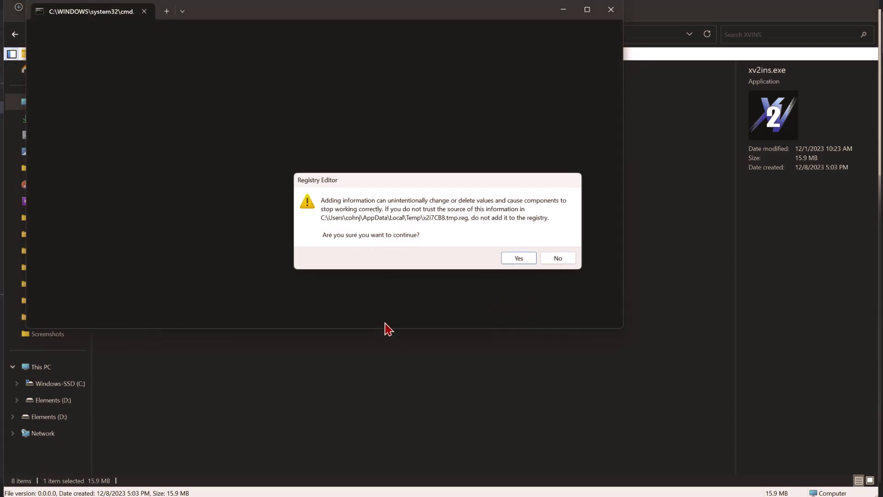
{"action": "left_click", "coordinate": [517, 258]}
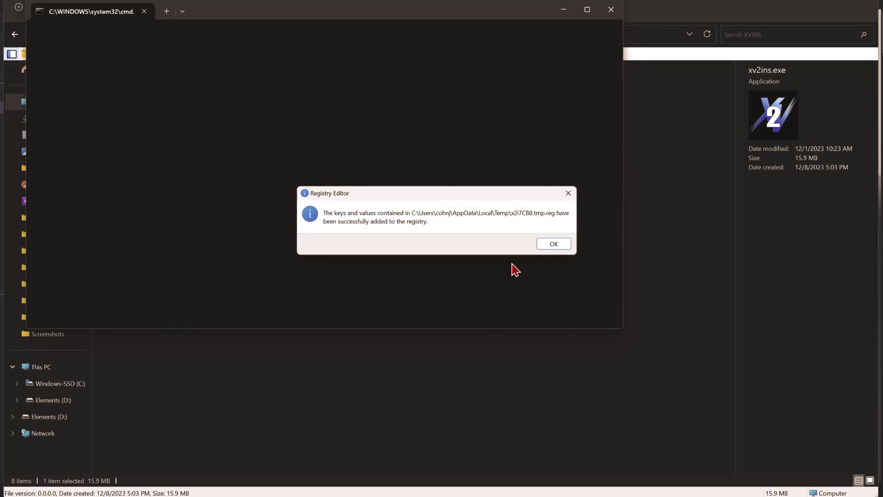
{"action": "left_click", "coordinate": [562, 245]}
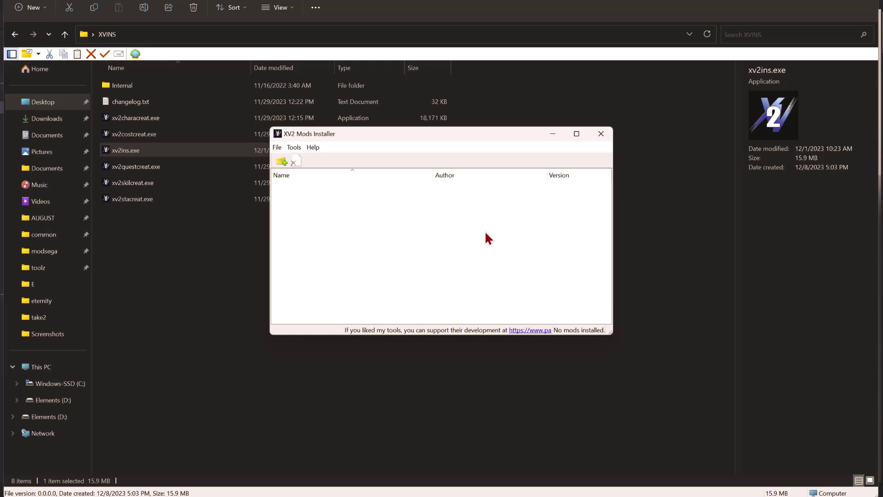
Install the Samus .x2m mod into a new slot, then return to the DB Xenoverse 2 folder
{"action": "double_click", "coordinate": [420, 137]}
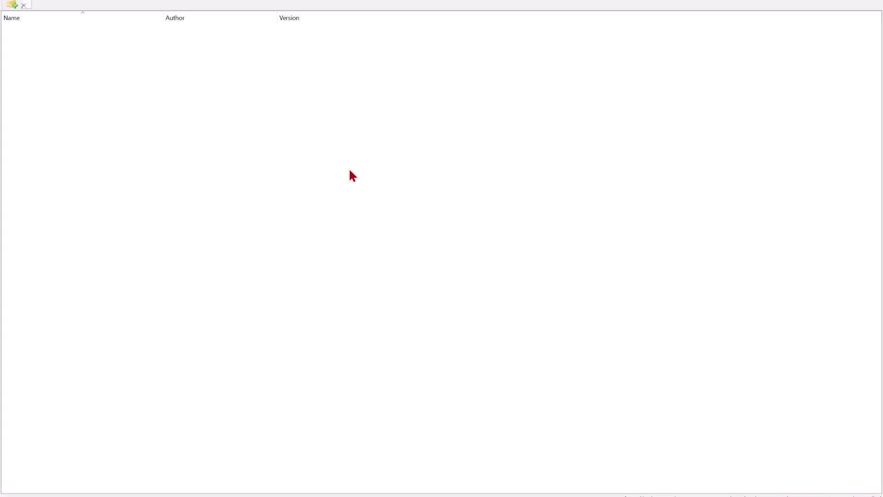
{"action": "left_click", "coordinate": [12, 5]}
{"action": "double_click", "coordinate": [243, 280]}
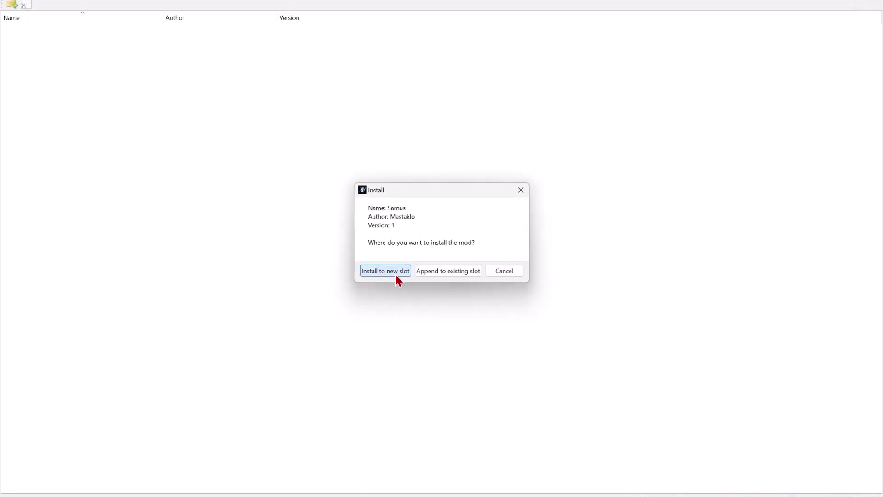
{"action": "left_click", "coordinate": [395, 272]}
{"action": "left_click", "coordinate": [469, 252]}
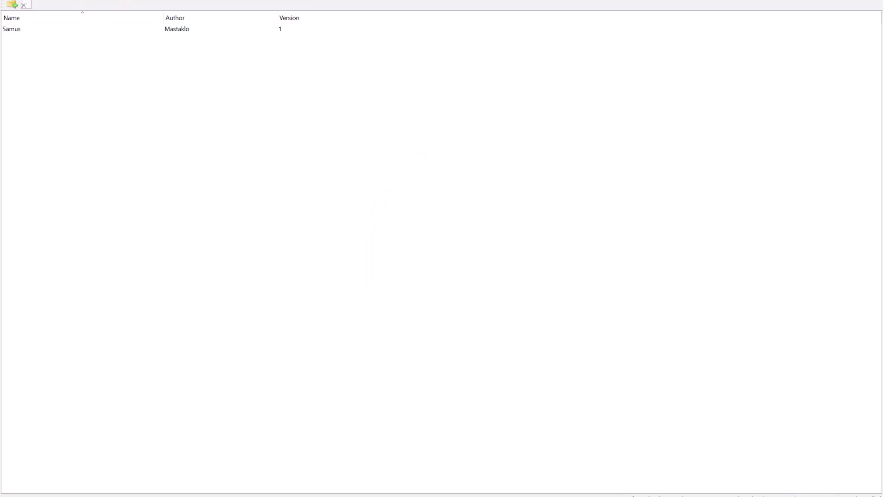
{"action": "key", "text": "alt+Tab"}
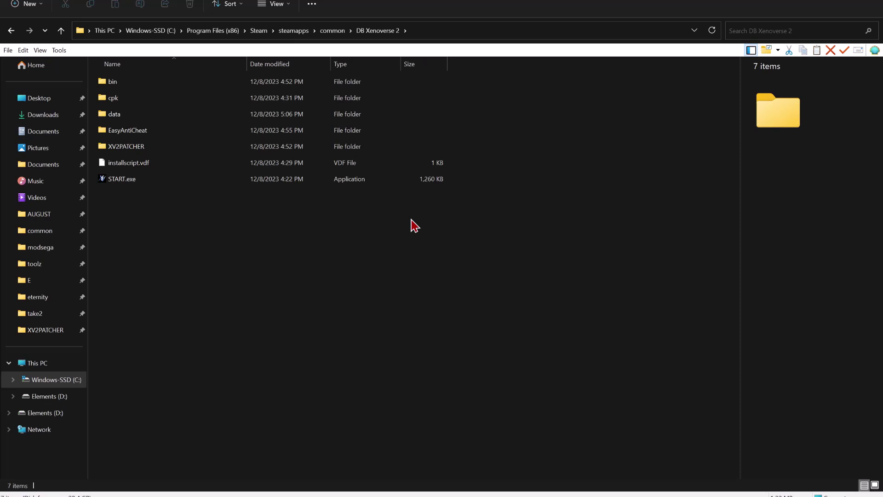
Open xv2patcher.ini from the XV2PATCHER folder in Notepad
{"action": "double_click", "coordinate": [350, 148]}
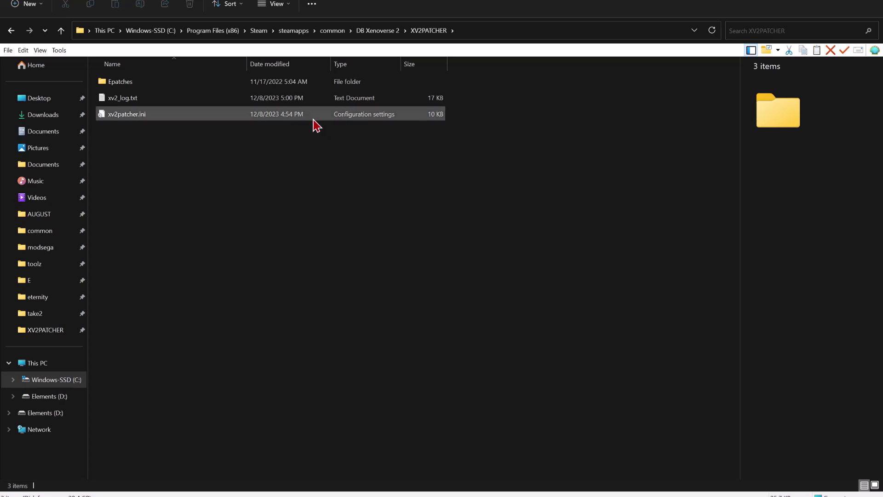
{"action": "double_click", "coordinate": [314, 118]}
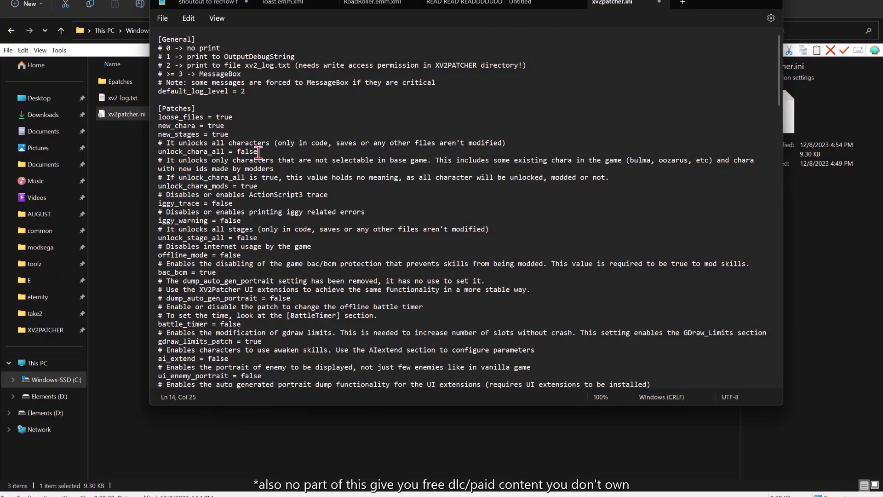
Change unlock_chara_all and unlock_stage_all from false to true
{"action": "key", "text": "BackSpace"}
{"action": "key", "text": "BackSpace"}
{"action": "key", "text": "BackSpace"}
{"action": "key", "text": "BackSpace"}
{"action": "key", "text": "BackSpace"}
{"action": "type", "text": "true"}
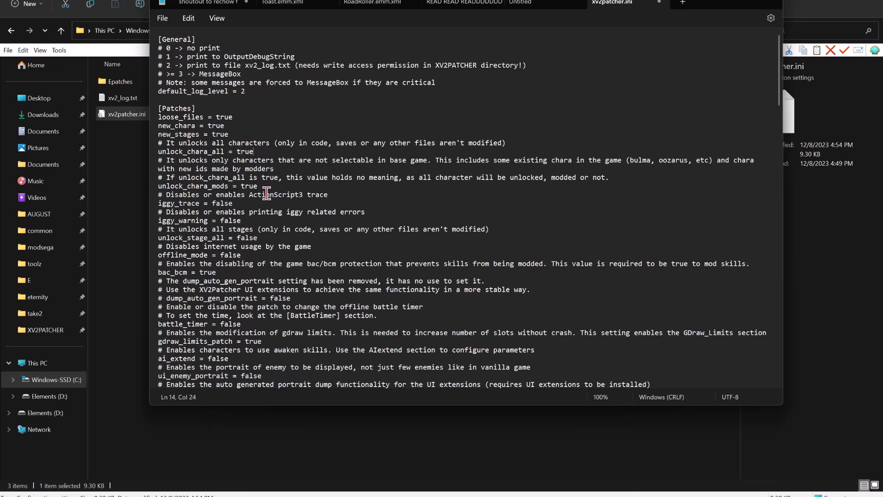
{"action": "left_click", "coordinate": [264, 238]}
{"action": "key", "text": "BackSpace"}
{"action": "key", "text": "BackSpace"}
{"action": "key", "text": "BackSpace"}
{"action": "key", "text": "BackSpace"}
{"action": "key", "text": "BackSpace"}
{"action": "type", "text": "true"}
{"action": "scroll", "coordinate": [266, 239], "scroll_direction": "down", "scroll_amount": 3}
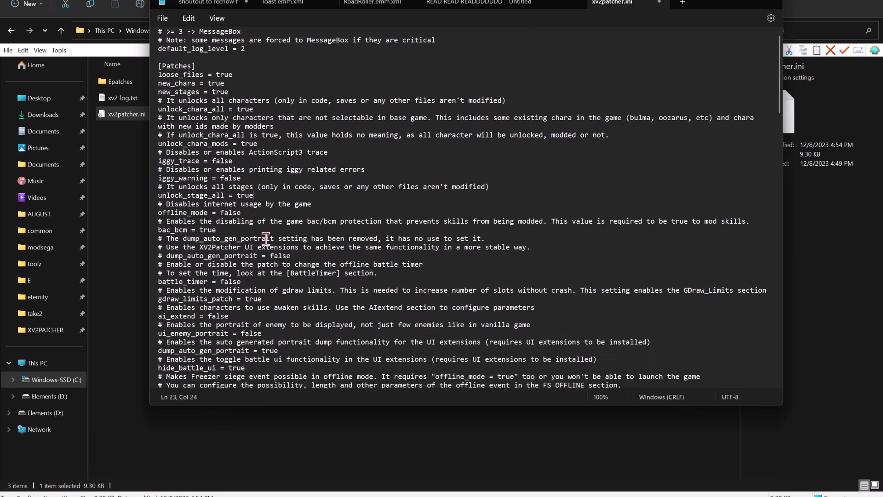
Search for "air" and set excessive_air_contamination to true
{"action": "key", "text": "ctrl+f"}
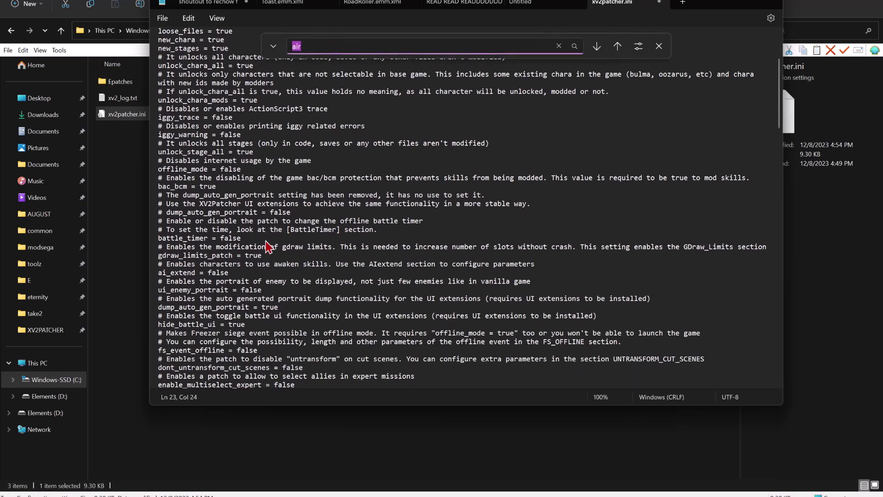
{"action": "type", "text": "air"}
{"action": "key", "text": "Return"}
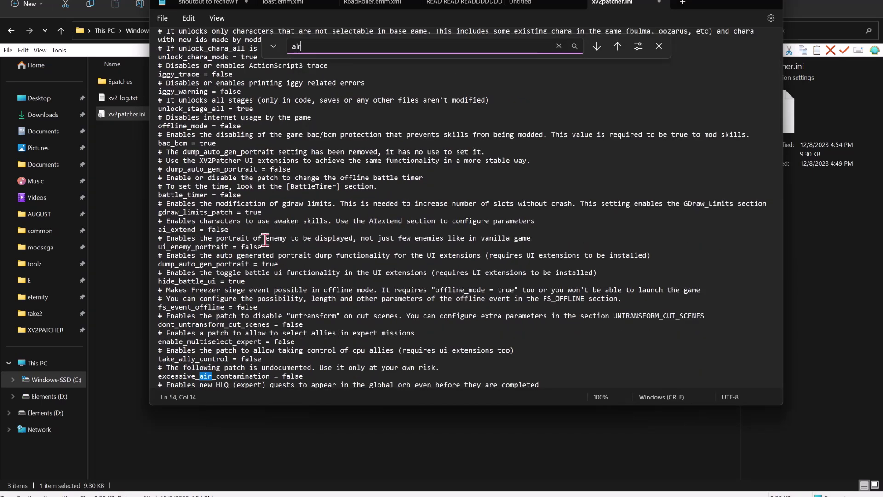
{"action": "left_click", "coordinate": [313, 375]}
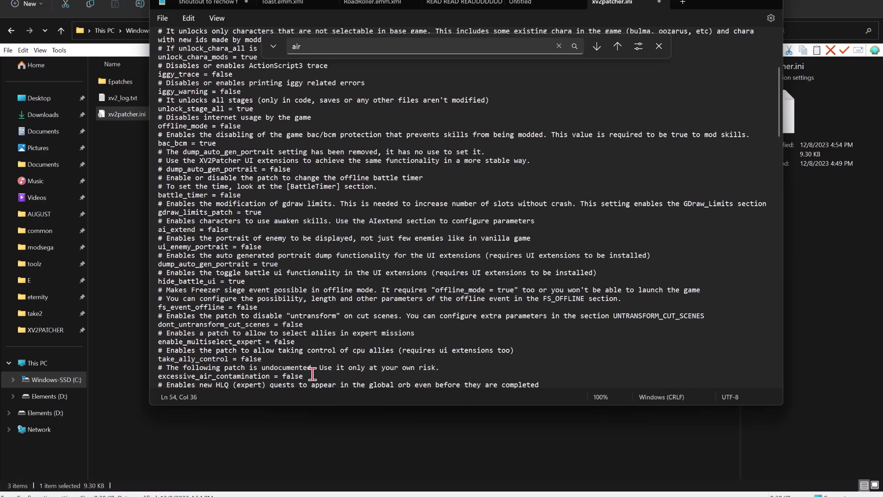
{"action": "key", "text": "BackSpace"}
{"action": "key", "text": "BackSpace"}
{"action": "key", "text": "BackSpace"}
{"action": "key", "text": "BackSpace"}
{"action": "key", "text": "BackSpace"}
{"action": "type", "text": "true"}
{"action": "left_click", "coordinate": [165, 19]}
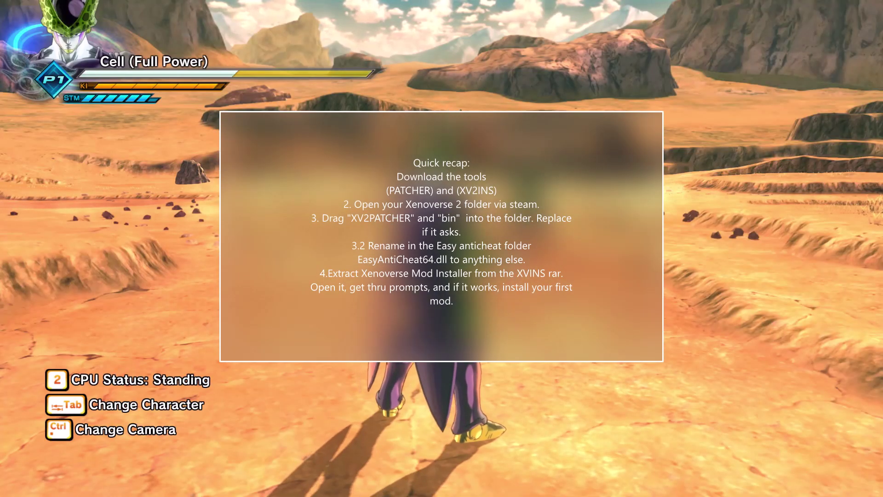
Switch Xenoverse 2 into photo mode, replacing the battle HUD with camera controls
{"action": "key", "text": "ctrl"}
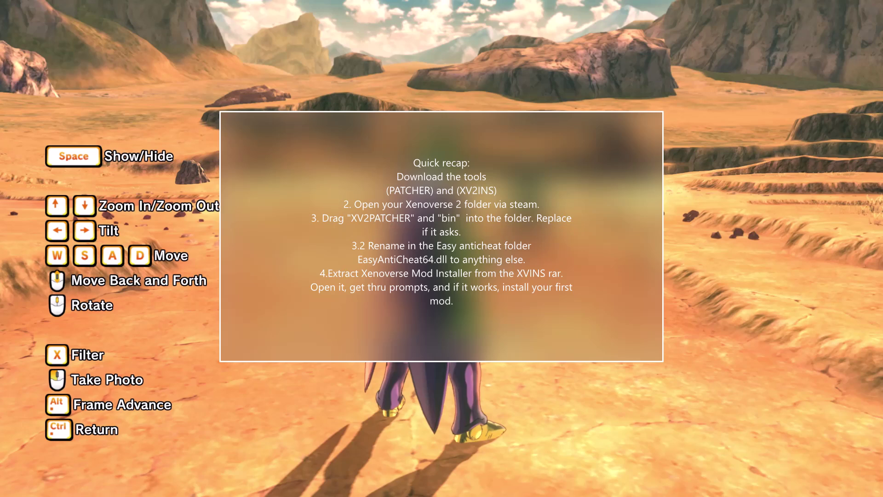